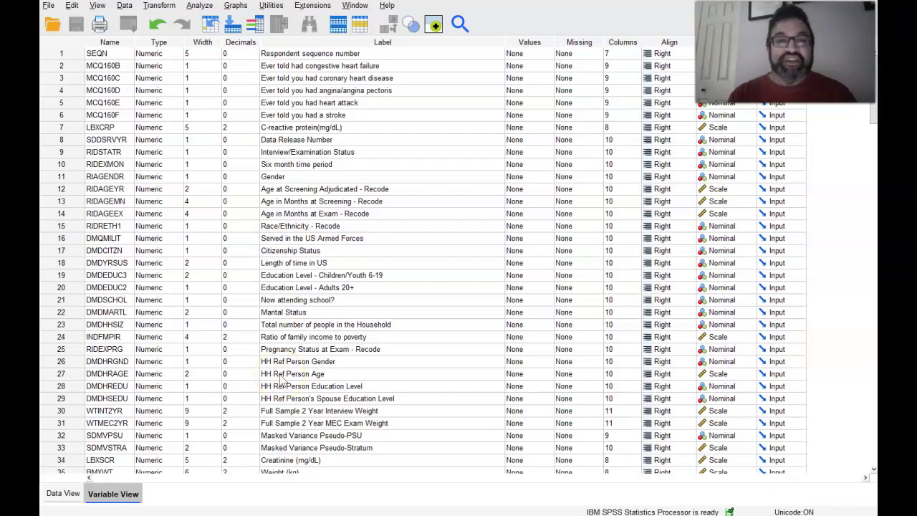
# Step: Scroll through the NHANES variable labels in Variable View, starting from HH Ref Person Age
pyautogui.click(282, 376)
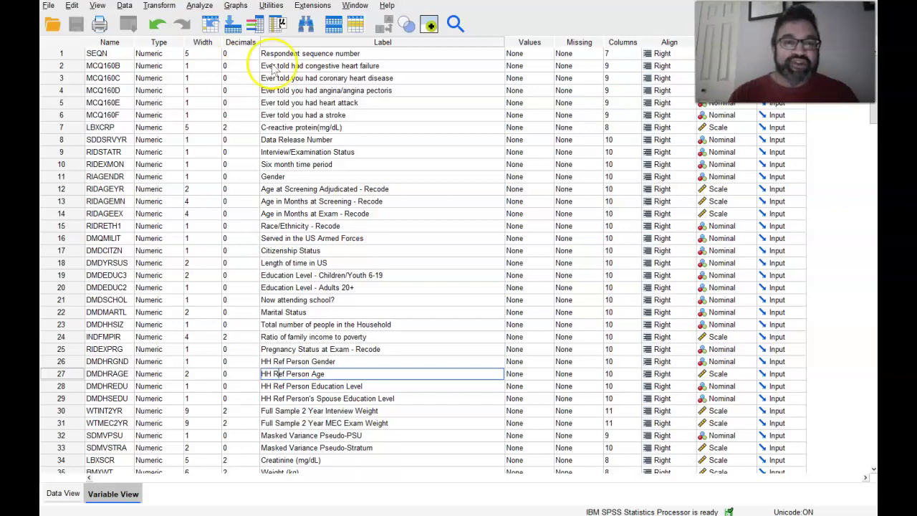
pyautogui.click(598, 153)
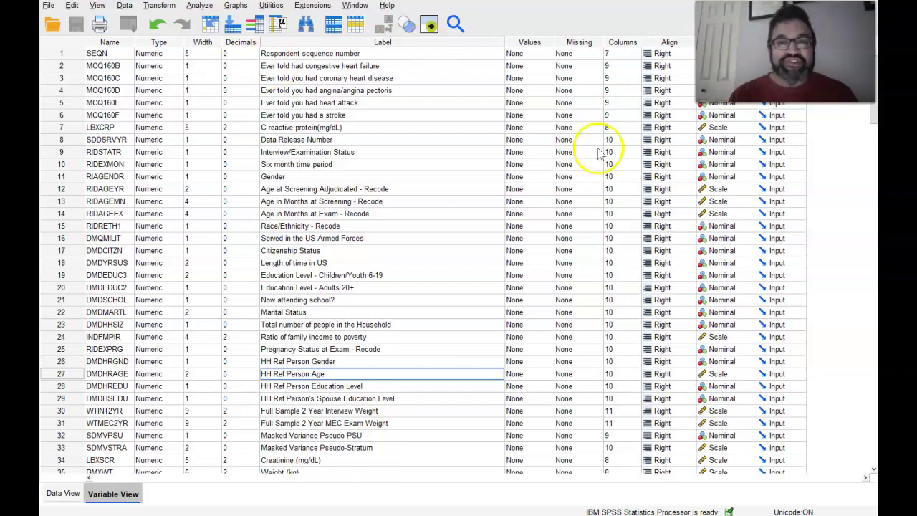
pyautogui.click(873, 475)
pyautogui.click(872, 474)
pyautogui.click(873, 475)
pyautogui.click(873, 474)
pyautogui.click(873, 475)
pyautogui.click(873, 475)
pyautogui.click(872, 475)
pyautogui.click(873, 475)
pyautogui.click(872, 475)
pyautogui.click(872, 475)
pyautogui.click(873, 475)
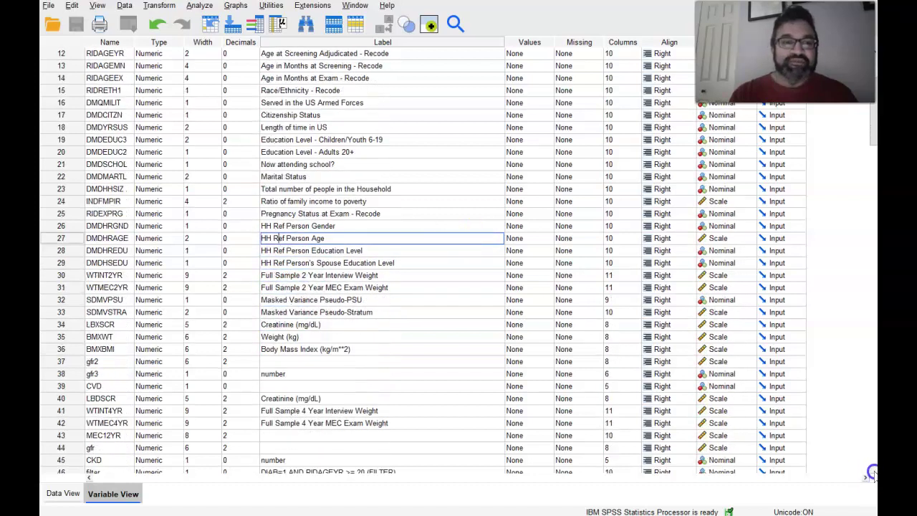
pyautogui.click(872, 475)
pyautogui.click(872, 475)
pyautogui.click(873, 475)
pyautogui.click(873, 475)
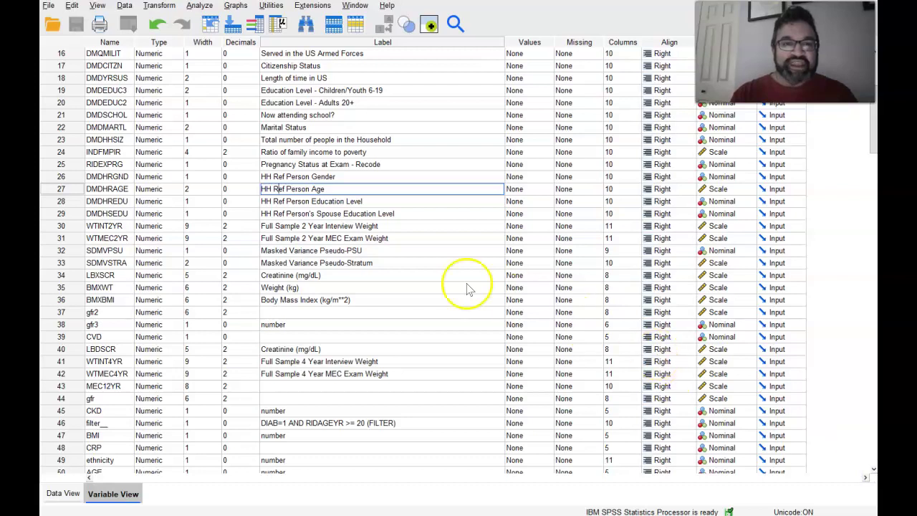
# Step: Check the household size variable label, then switch to Data View to show case values
pyautogui.click(337, 141)
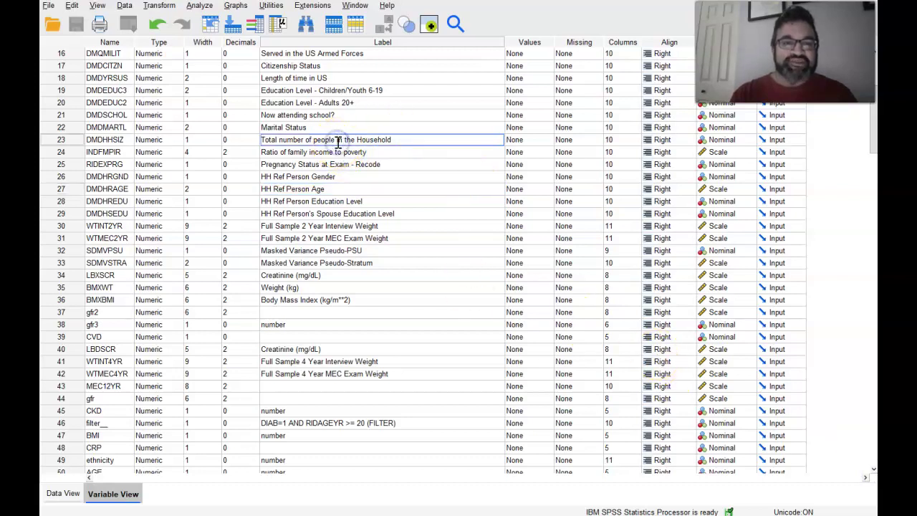
pyautogui.click(382, 144)
pyautogui.click(393, 141)
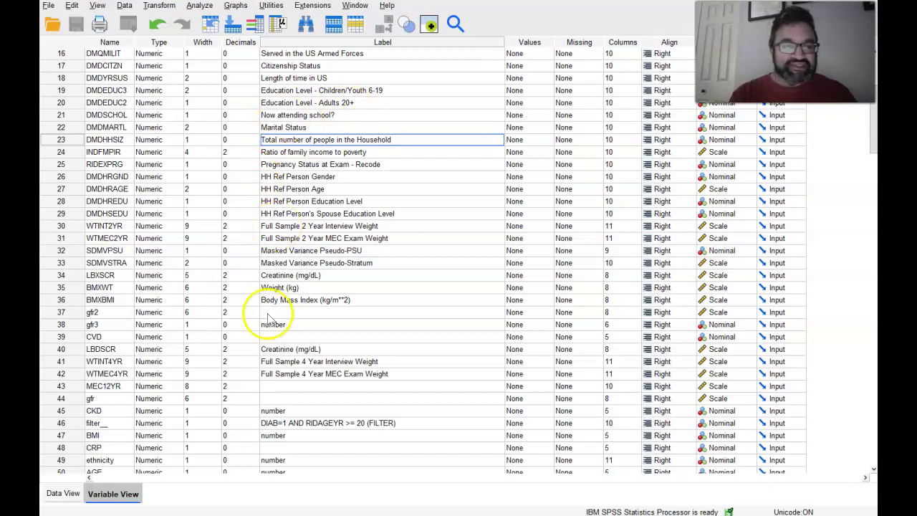
pyautogui.click(47, 498)
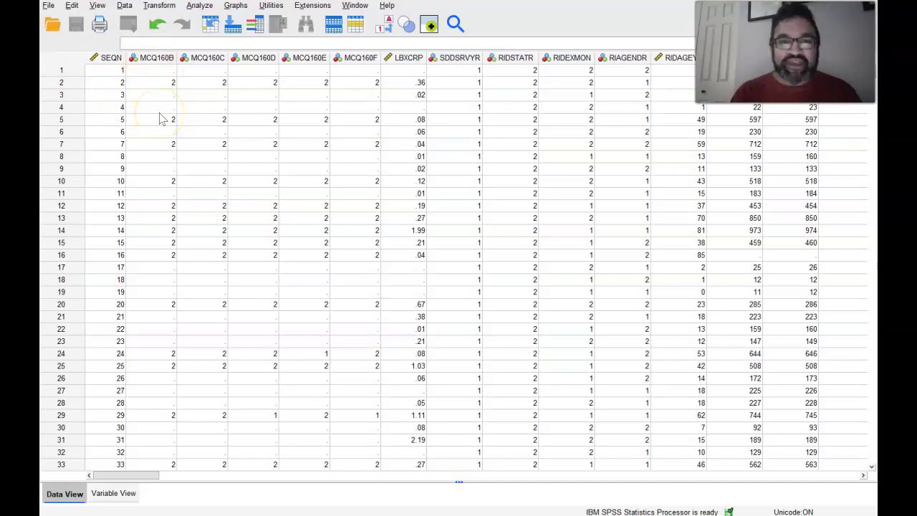
# Step: Launch the Complex Samples Analysis Preparation Wizard from Analyze > Complex Samples > Prepare for Analysis
pyautogui.click(165, 6)
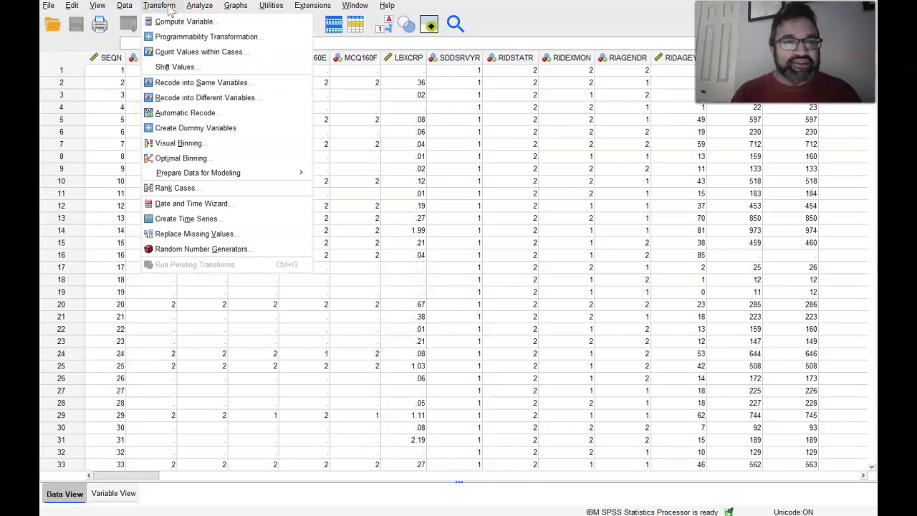
pyautogui.moveTo(198, 8)
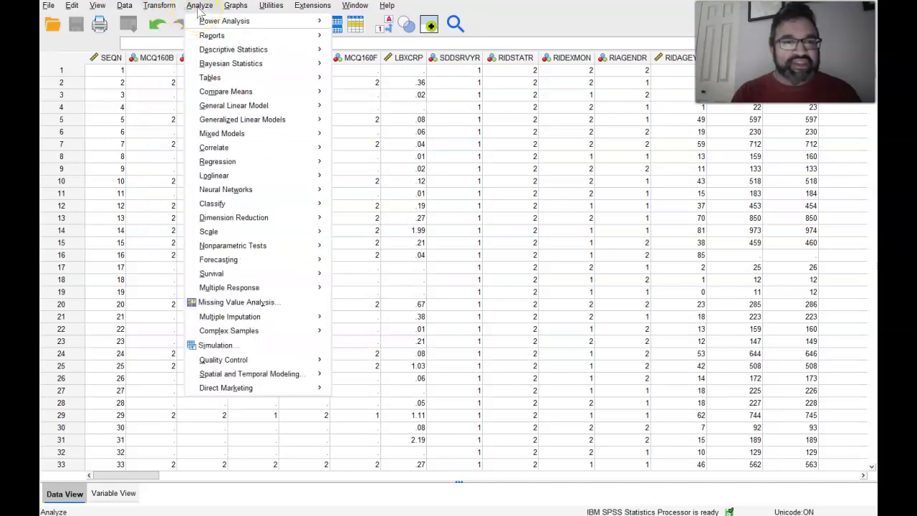
pyautogui.moveTo(235, 8)
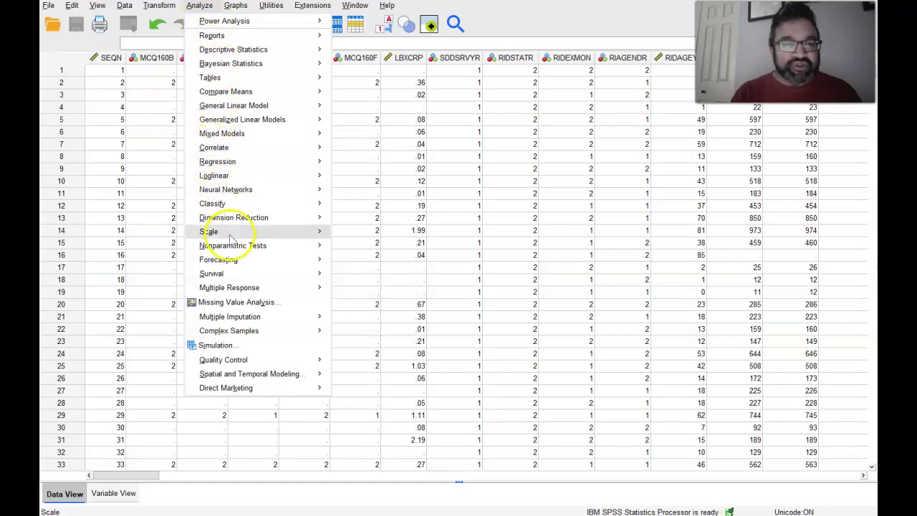
pyautogui.moveTo(243, 334)
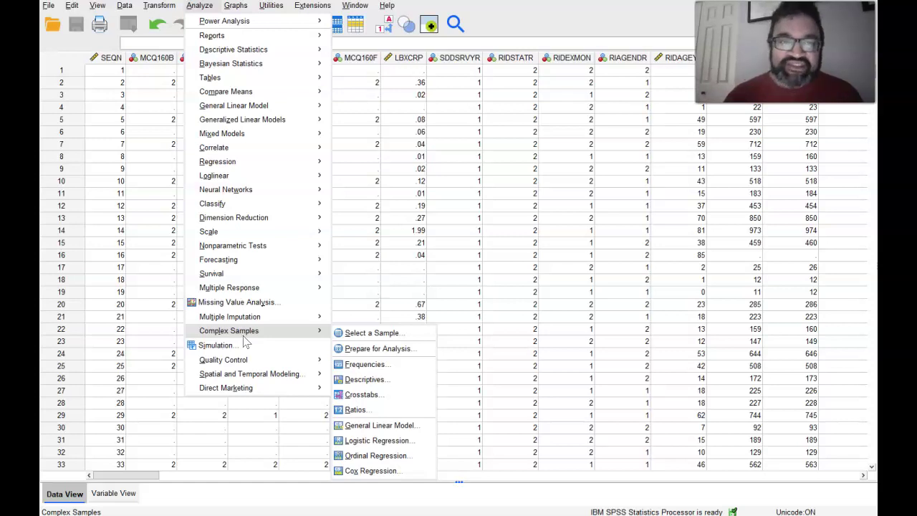
pyautogui.moveTo(242, 167)
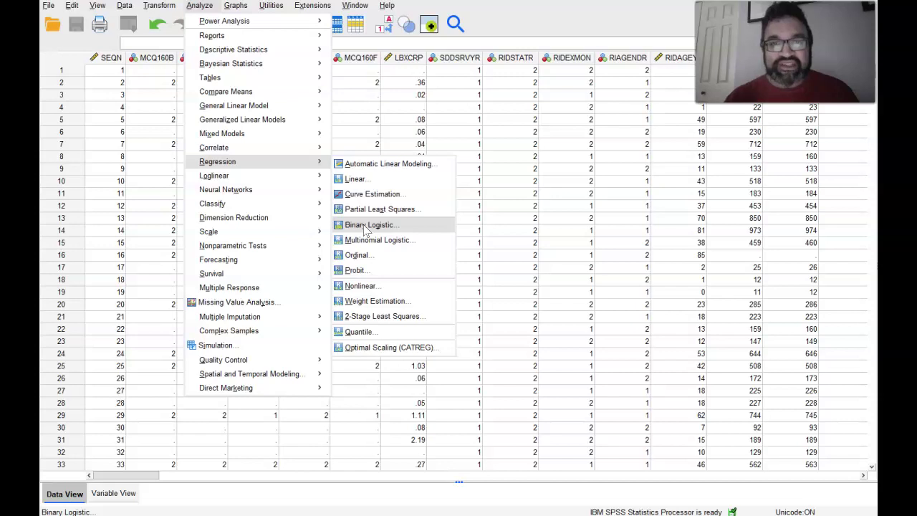
pyautogui.click(284, 247)
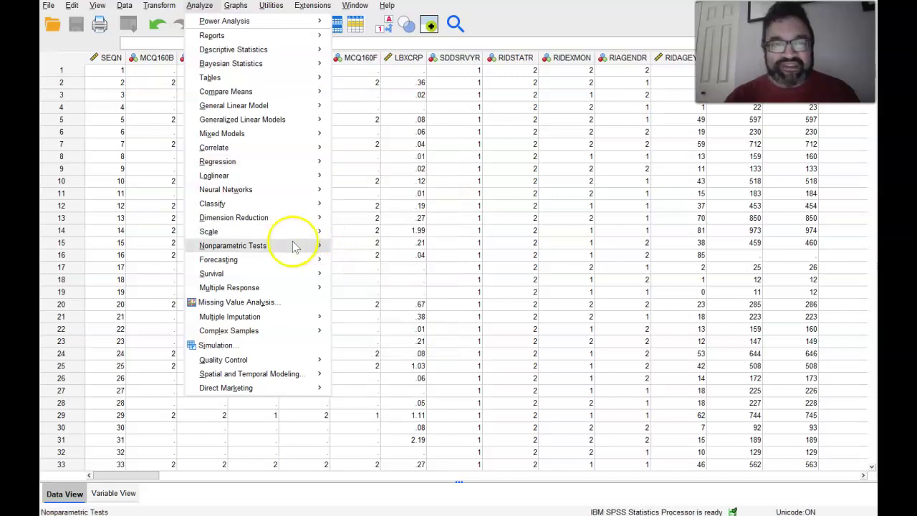
pyautogui.moveTo(266, 331)
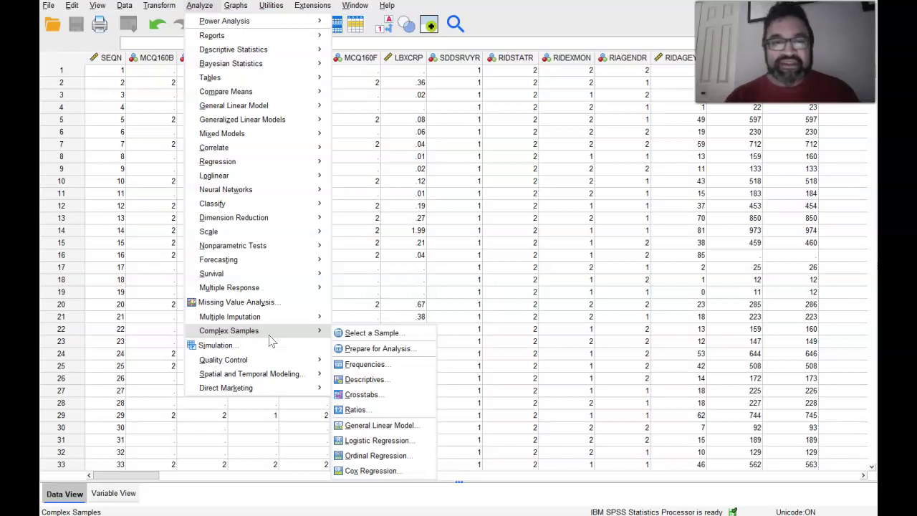
# Step: Choose to create a new plan file and save it as NHANES_Dataset in Downloads
pyautogui.click(371, 349)
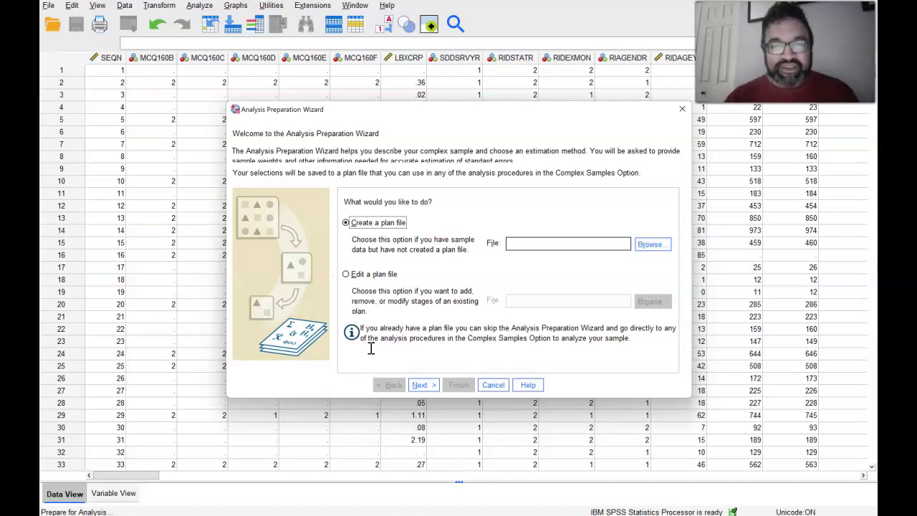
pyautogui.click(650, 245)
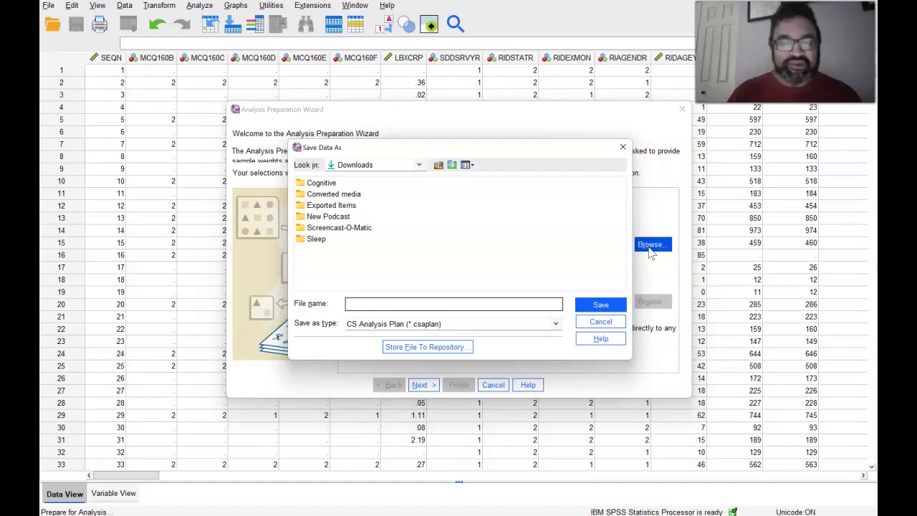
pyautogui.write('N')
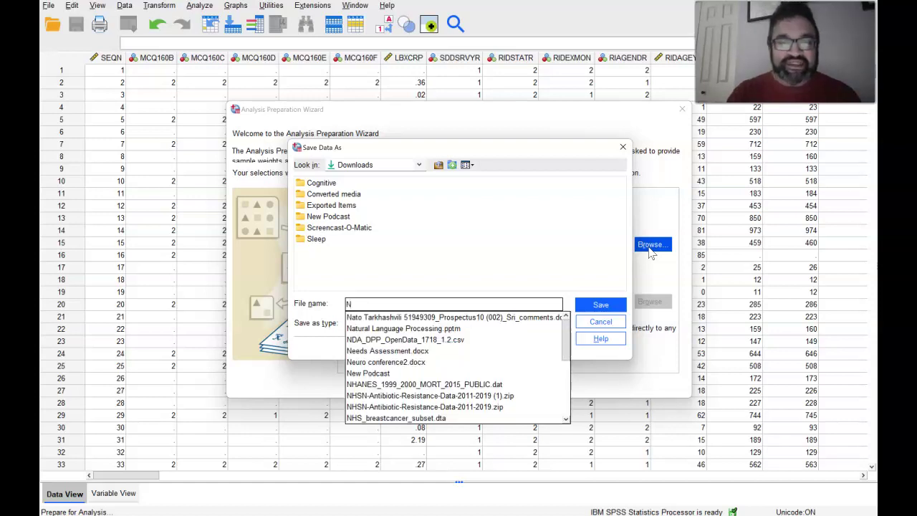
pyautogui.write('Ha')
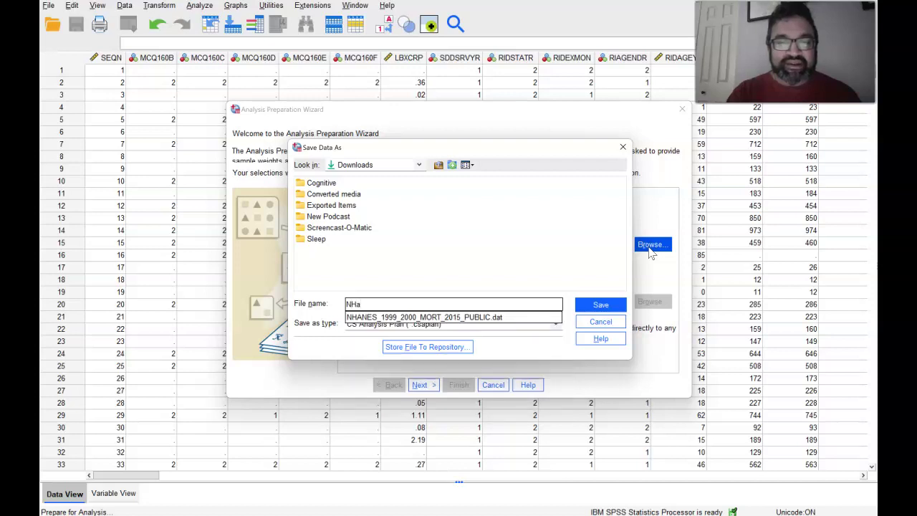
pyautogui.press('BackSpace')
pyautogui.write('A')
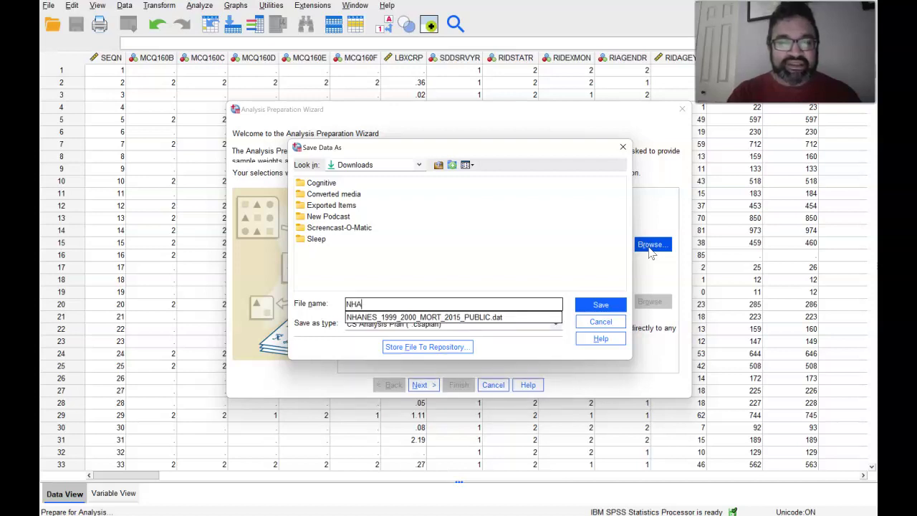
pyautogui.write('NES')
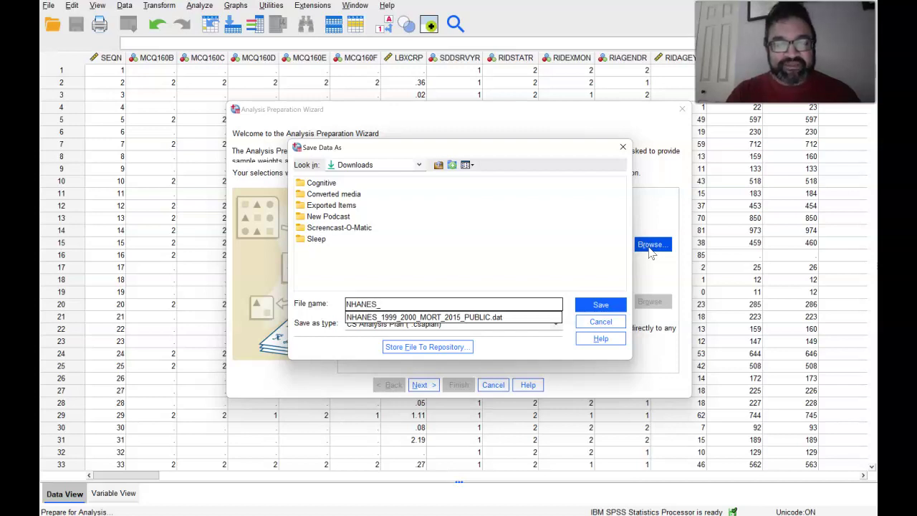
pyautogui.write('_Dataset')
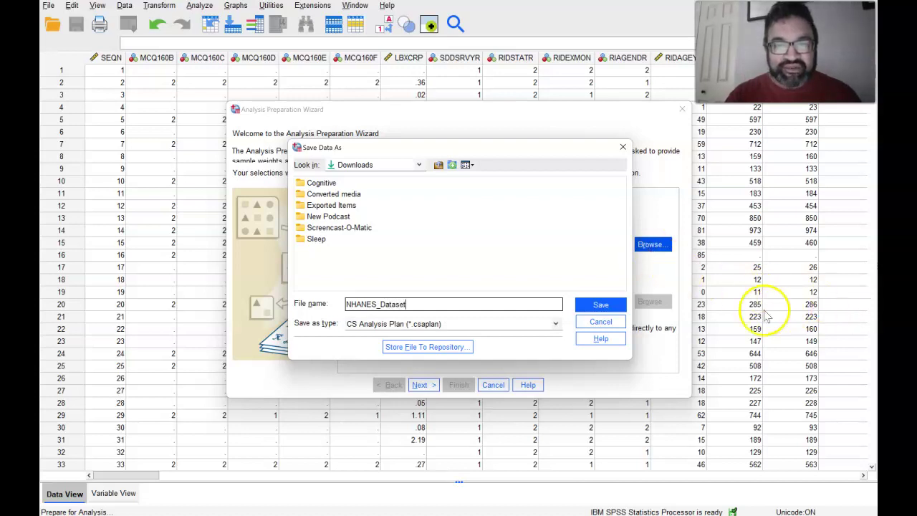
pyautogui.click(601, 305)
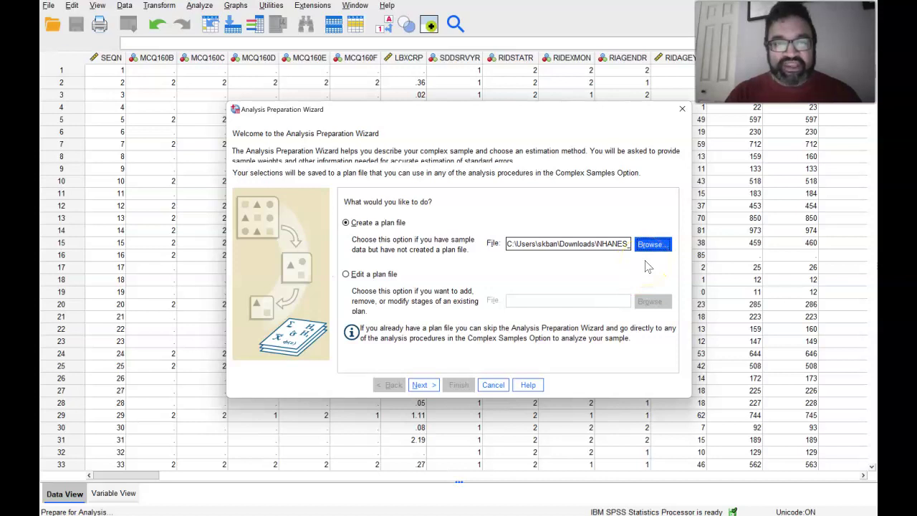
# Step: On the design variables page, assign Masked Variance Pseudo-Stratum [SDMVSTRA] to the Strata box
pyautogui.click(431, 384)
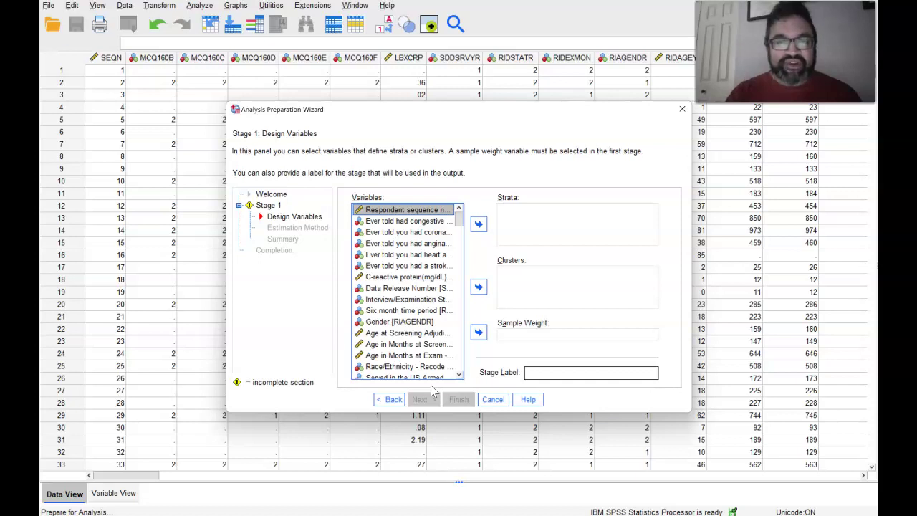
pyautogui.moveTo(459, 224); pyautogui.dragTo(459, 228)
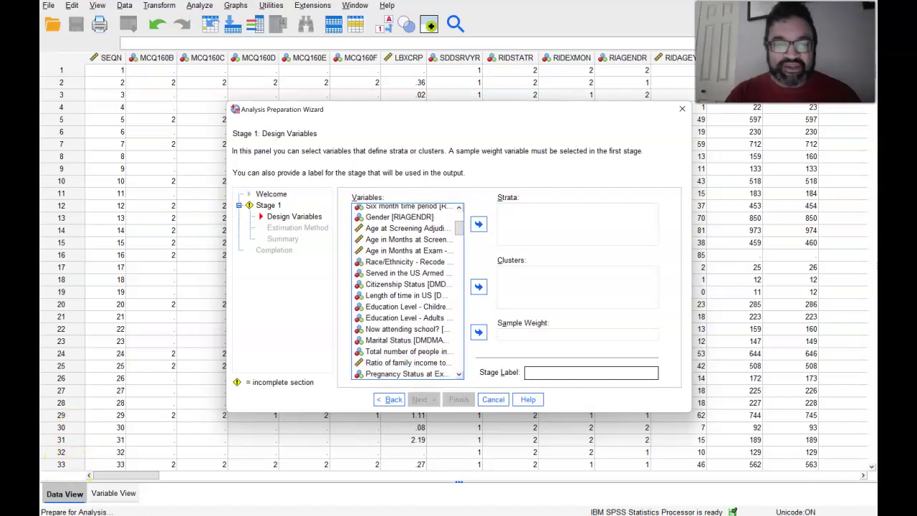
pyautogui.scroll(-4, 392, 300)
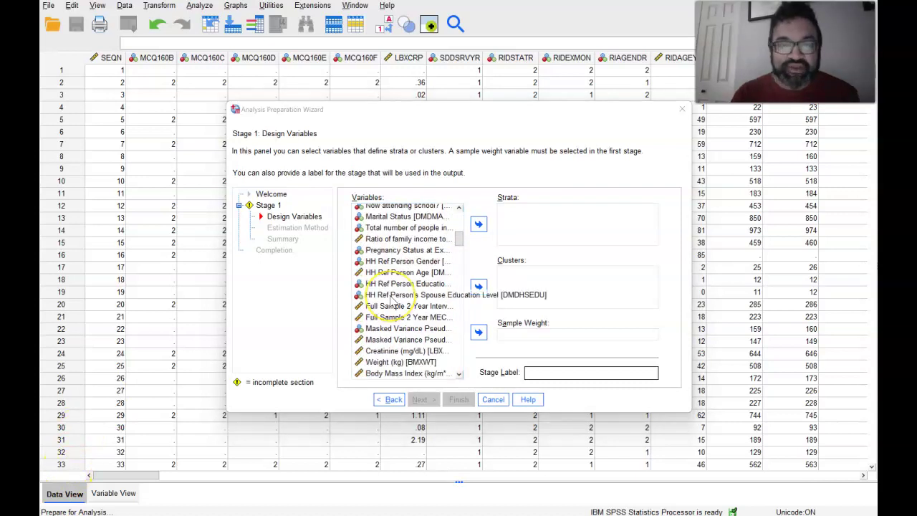
pyautogui.click(410, 339)
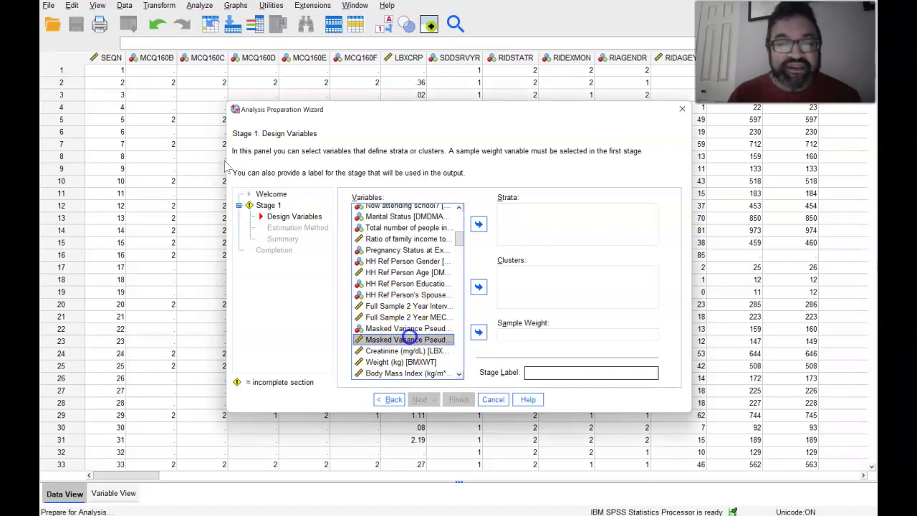
pyautogui.click(478, 226)
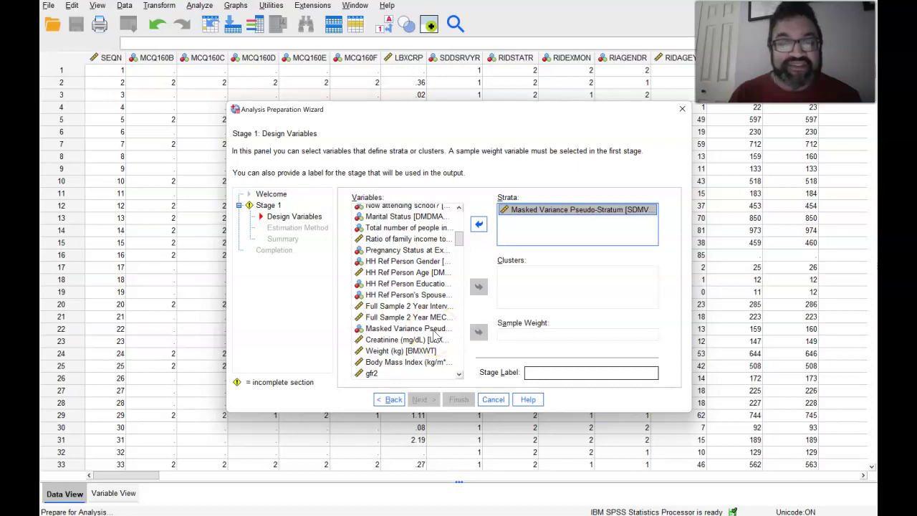
pyautogui.click(406, 328)
# Step: Put Masked Variance Pseudo-PSU [SDMVPSU] in Clusters and MEC12YR in Sample Weight
pyautogui.click(478, 286)
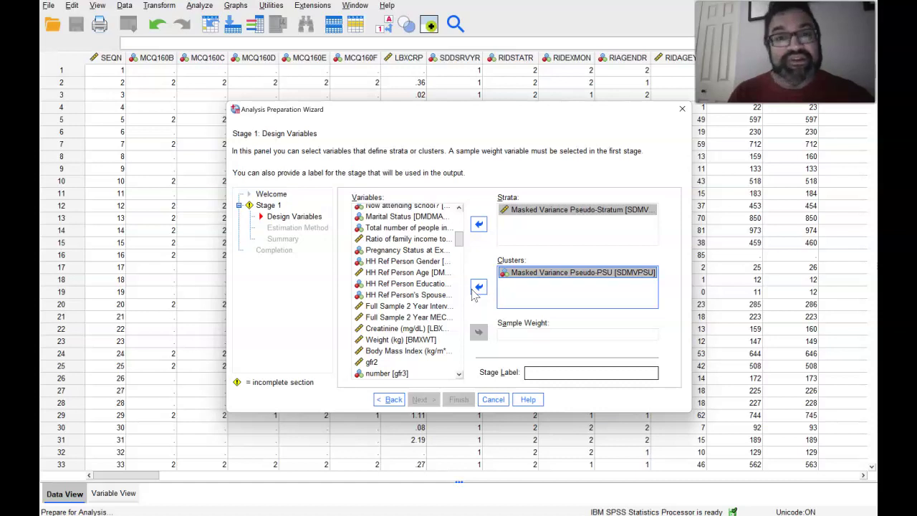
pyautogui.click(459, 246)
pyautogui.moveTo(459, 246); pyautogui.dragTo(462, 236)
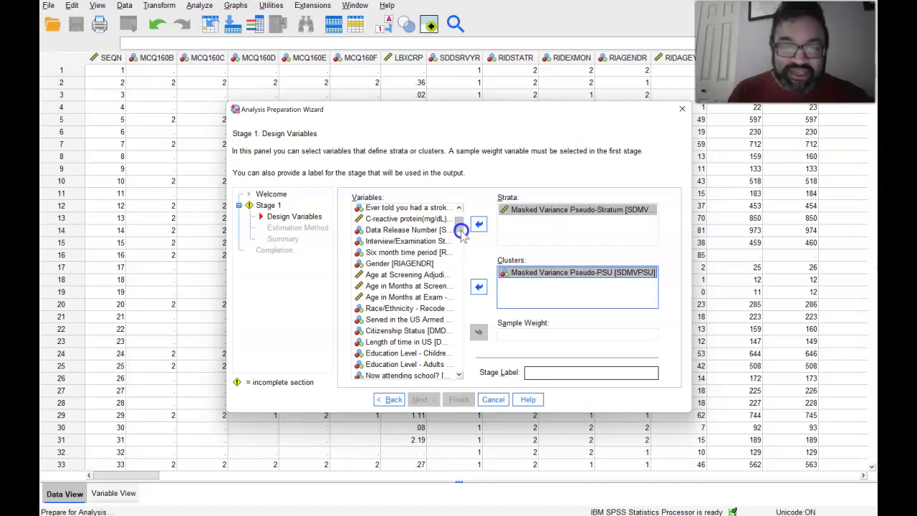
pyautogui.moveTo(461, 232); pyautogui.dragTo(462, 260)
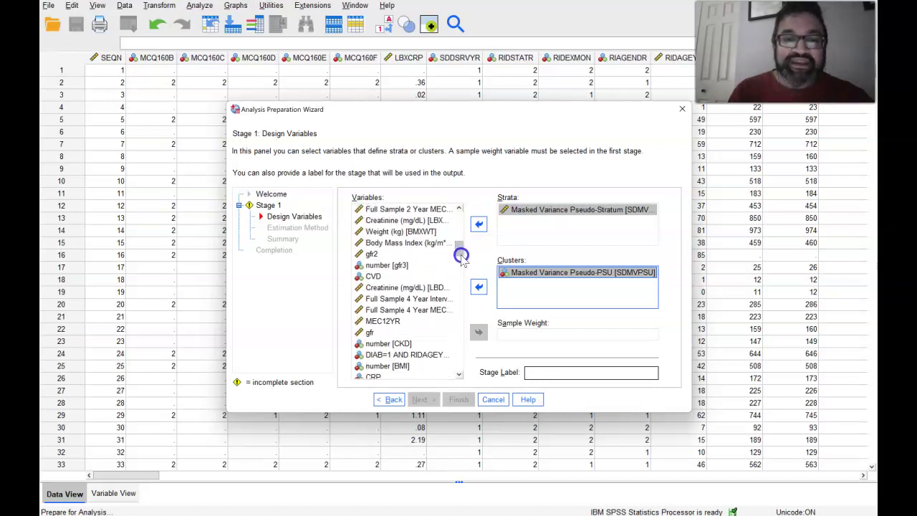
pyautogui.click(401, 321)
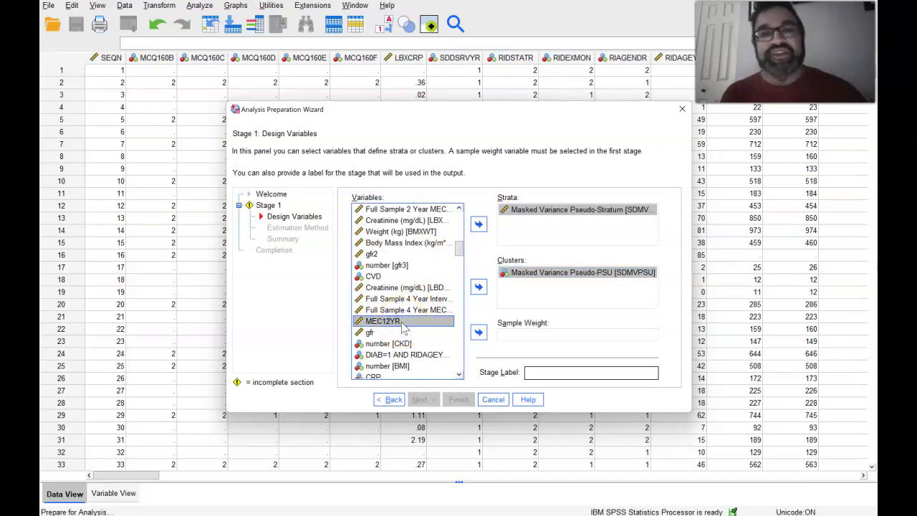
pyautogui.click(478, 332)
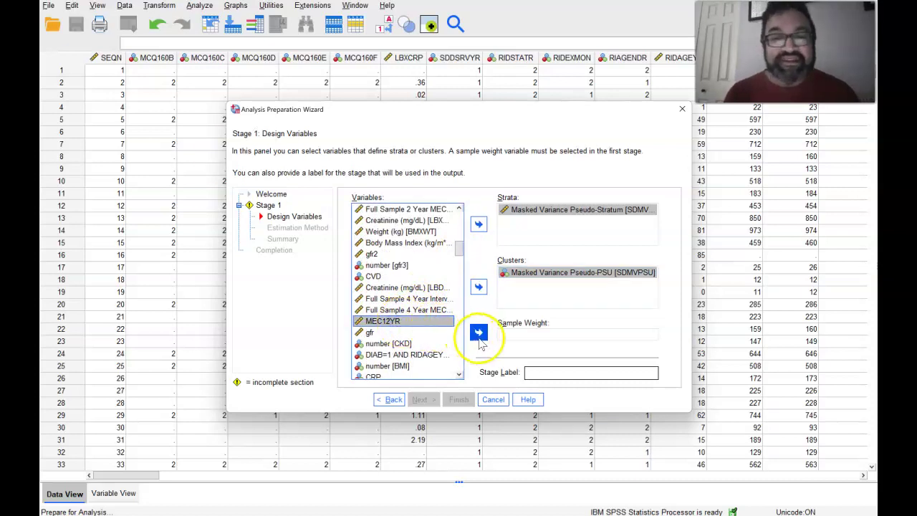
pyautogui.click(478, 339)
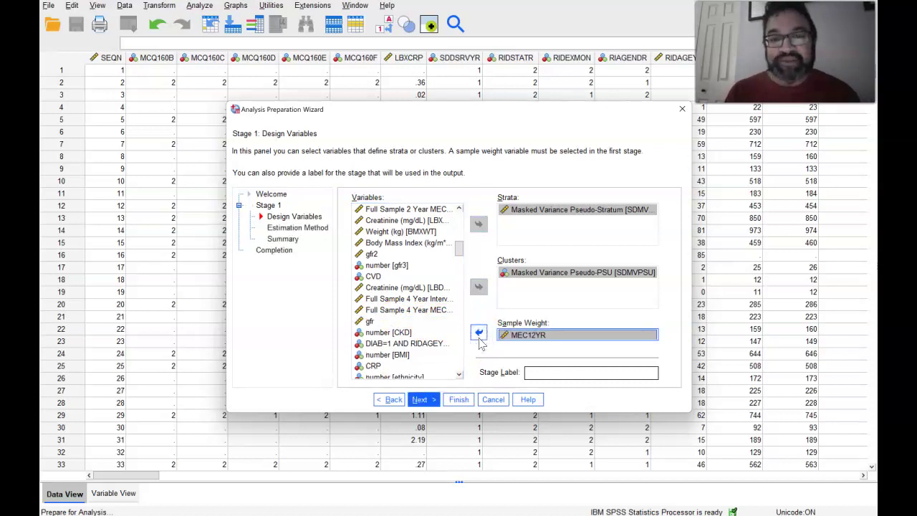
pyautogui.click(502, 337)
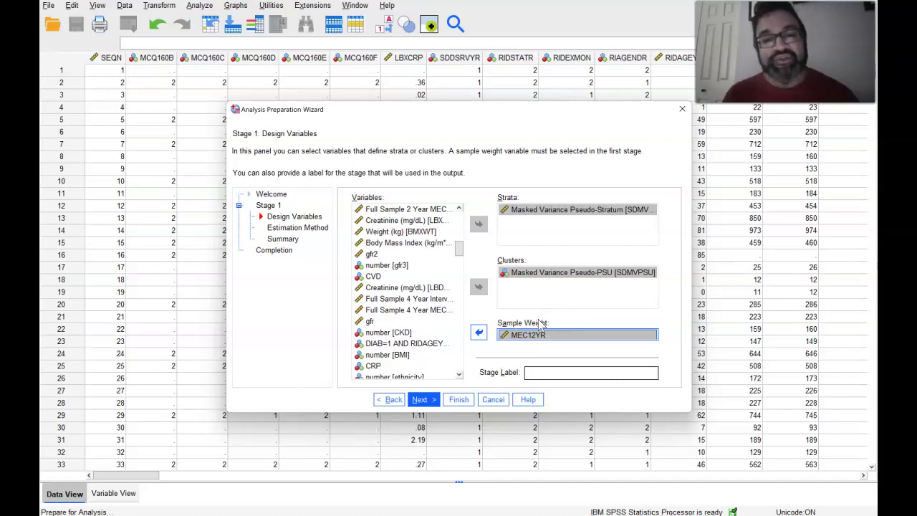
# Step: Keep WR estimation, turn off finite population correction, and finish the plan file
pyautogui.click(422, 399)
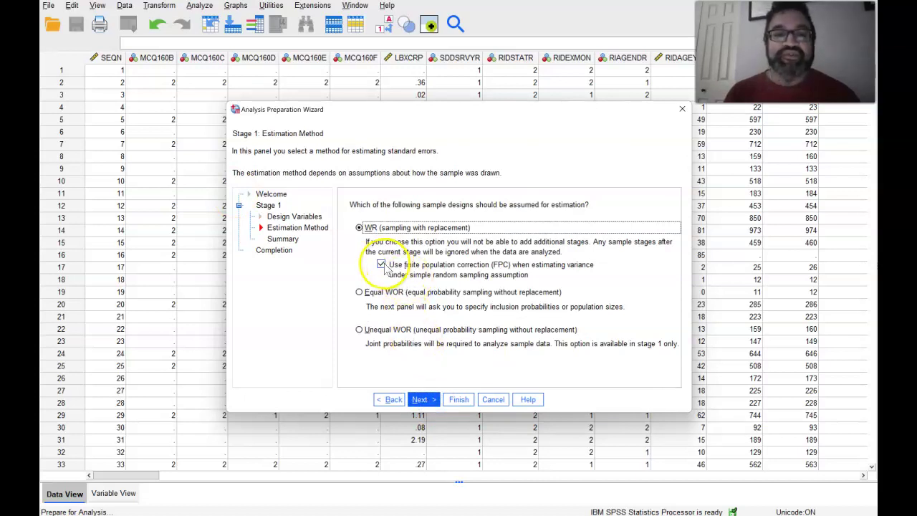
pyautogui.click(381, 265)
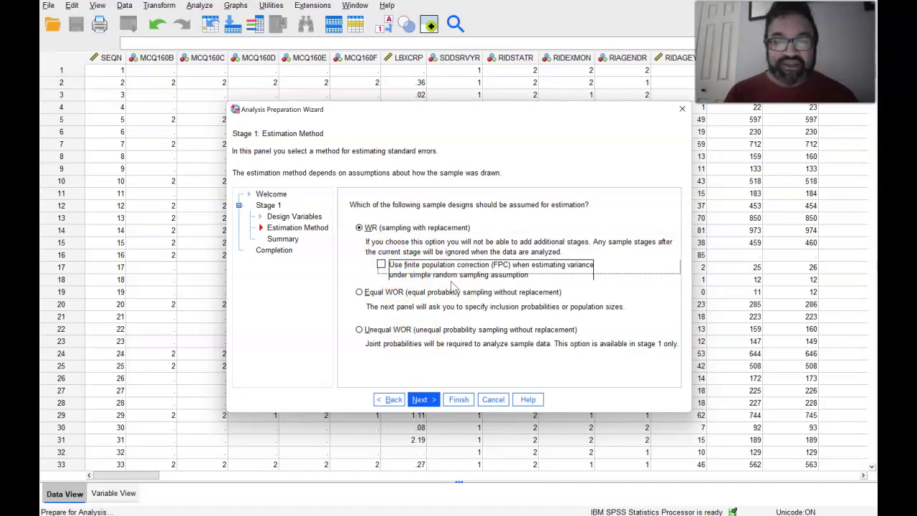
pyautogui.click(456, 400)
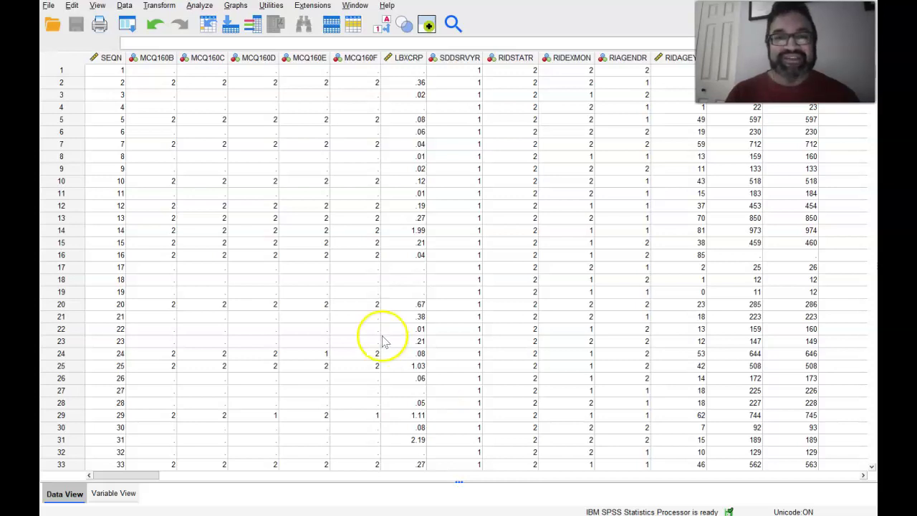
# Step: Open the Complex Samples Logistic Regression procedure from Analyze > Complex Samples
pyautogui.click(200, 6)
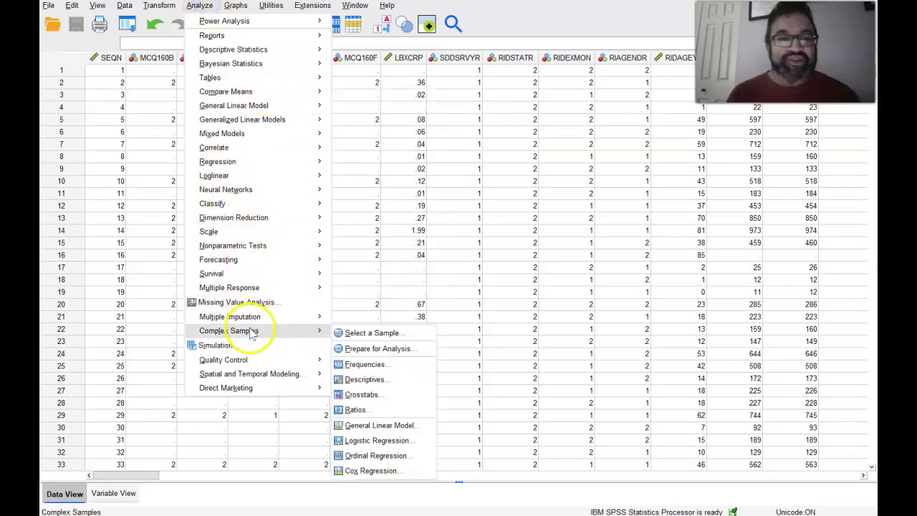
pyautogui.moveTo(315, 330)
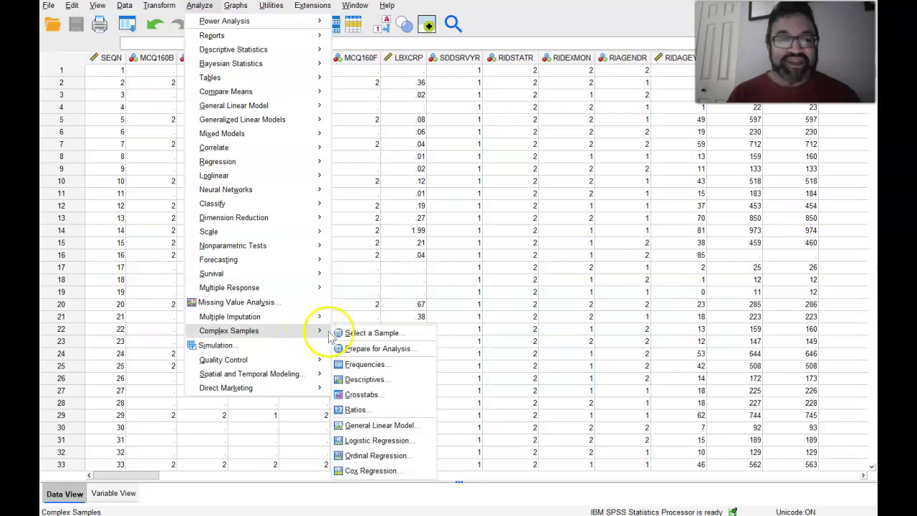
pyautogui.click(365, 440)
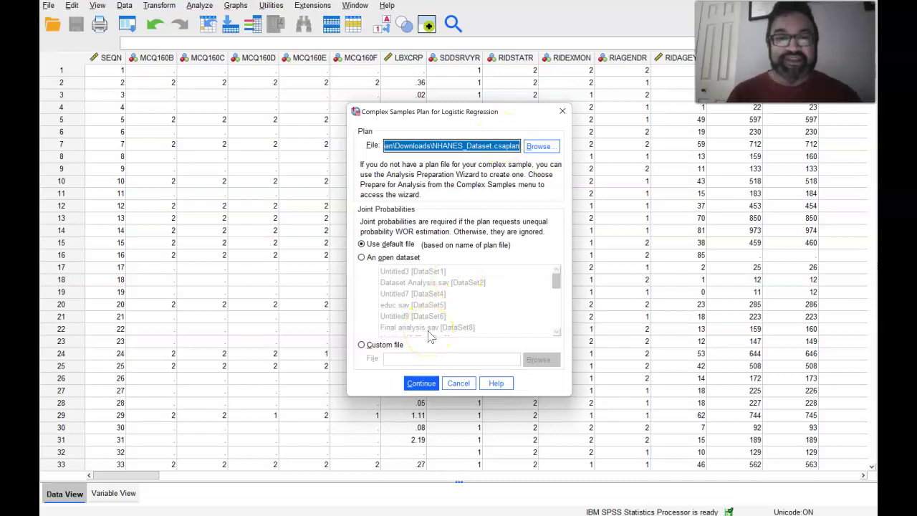
# Step: Confirm the NHANES_Dataset plan file and make stroke the dependent variable
pyautogui.click(419, 383)
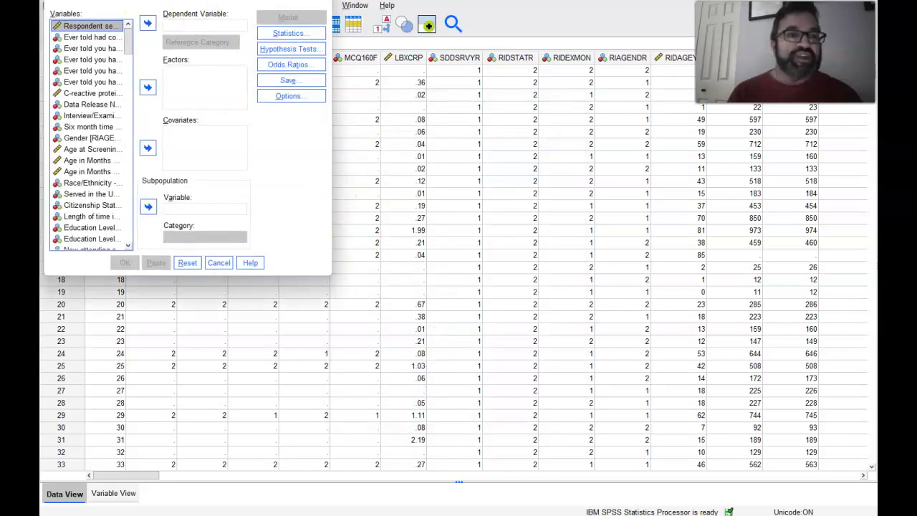
pyautogui.moveTo(132, 1); pyautogui.dragTo(419, 112)
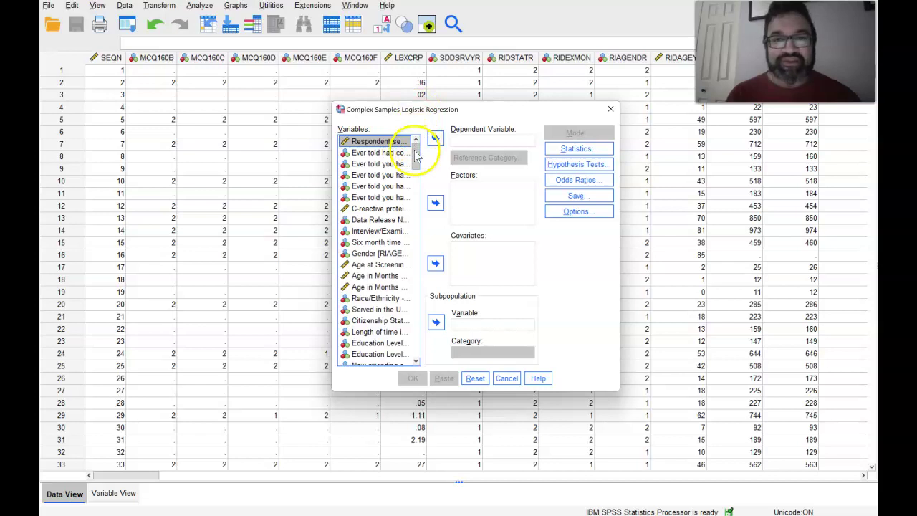
pyautogui.moveTo(416, 154); pyautogui.dragTo(432, 320)
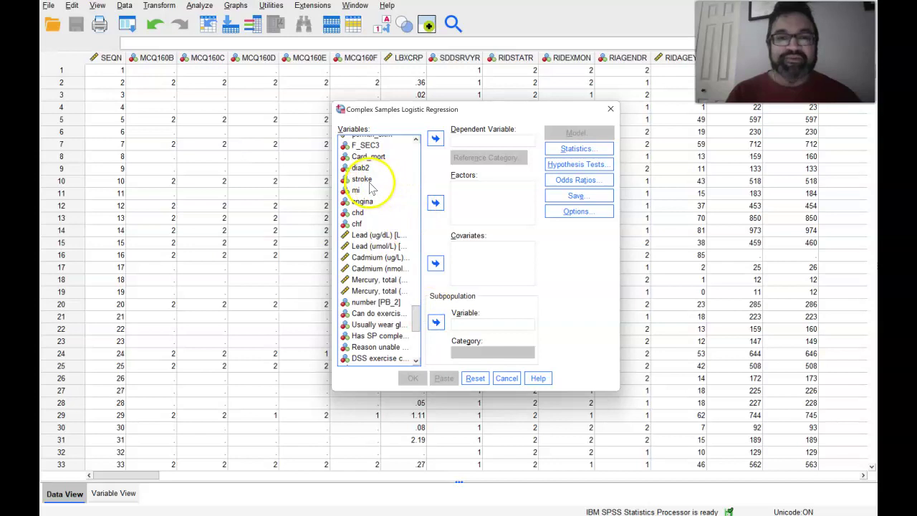
pyautogui.click(369, 179)
pyautogui.click(434, 139)
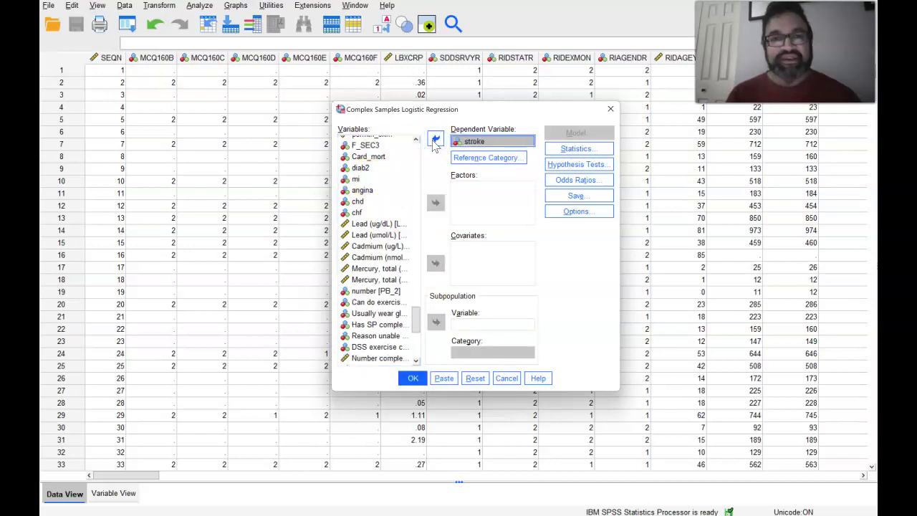
# Step: Add Race/Ethnicity and Education Level as factors, then go to the Odds Ratios settings
pyautogui.click(419, 247)
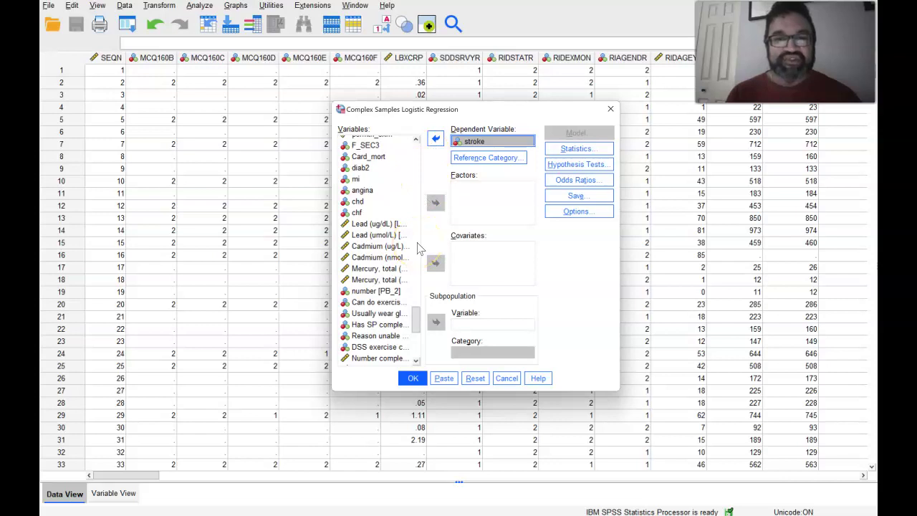
pyautogui.moveTo(419, 253); pyautogui.dragTo(415, 170)
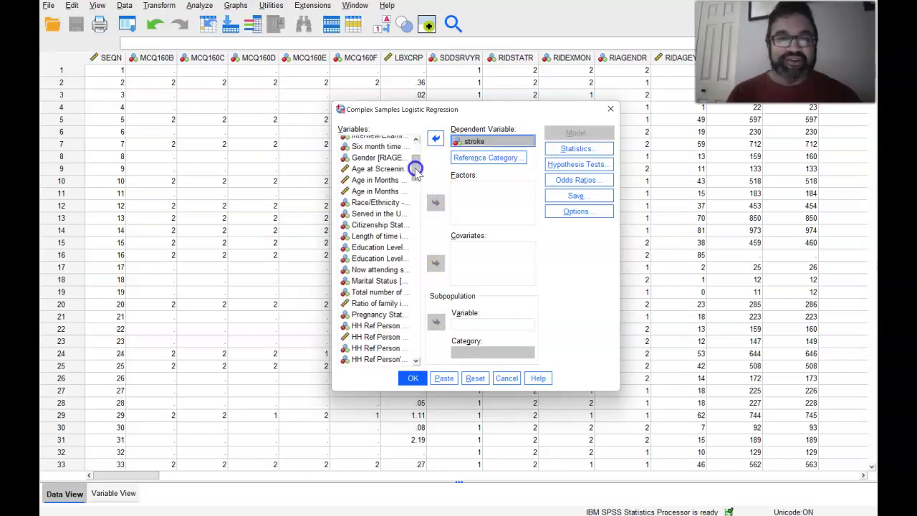
pyautogui.click(390, 203)
pyautogui.click(436, 204)
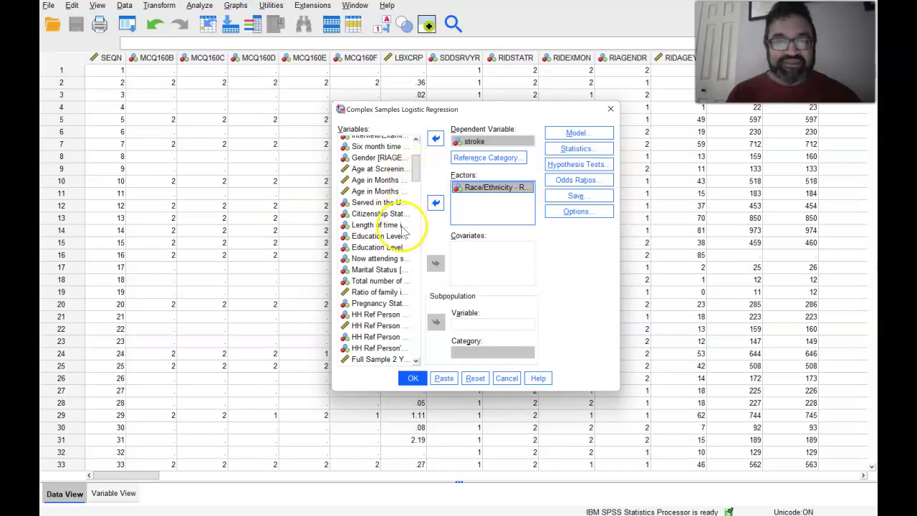
pyautogui.click(394, 236)
pyautogui.click(435, 205)
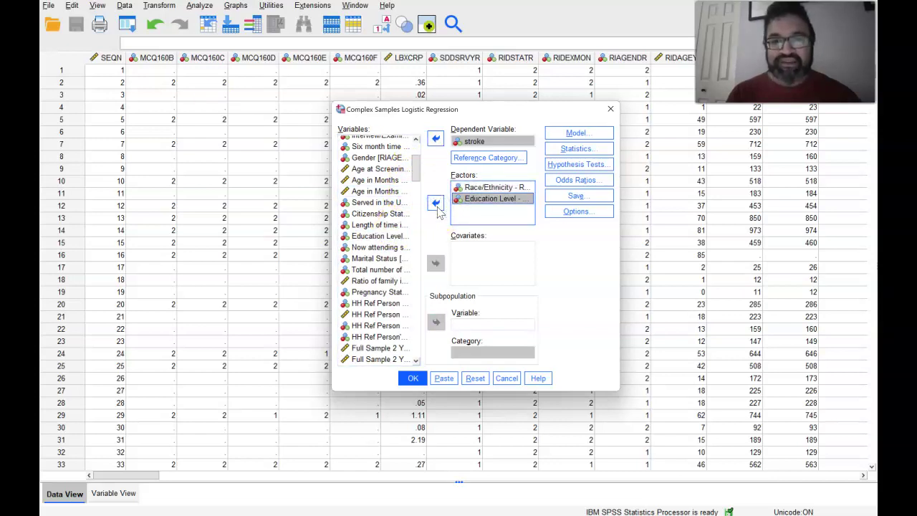
pyautogui.click(575, 180)
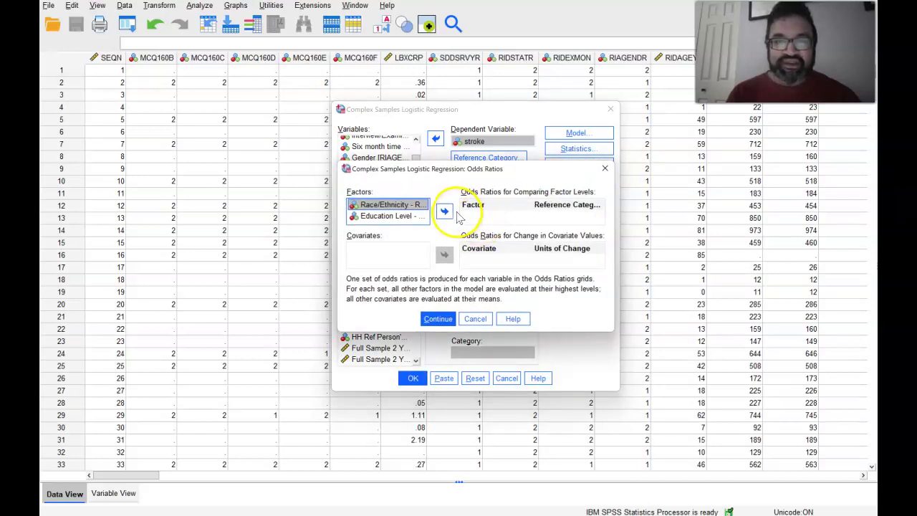
# Step: Request odds ratios for Race/Ethnicity levels only, leaving Education Level out, and confirm
pyautogui.click(444, 211)
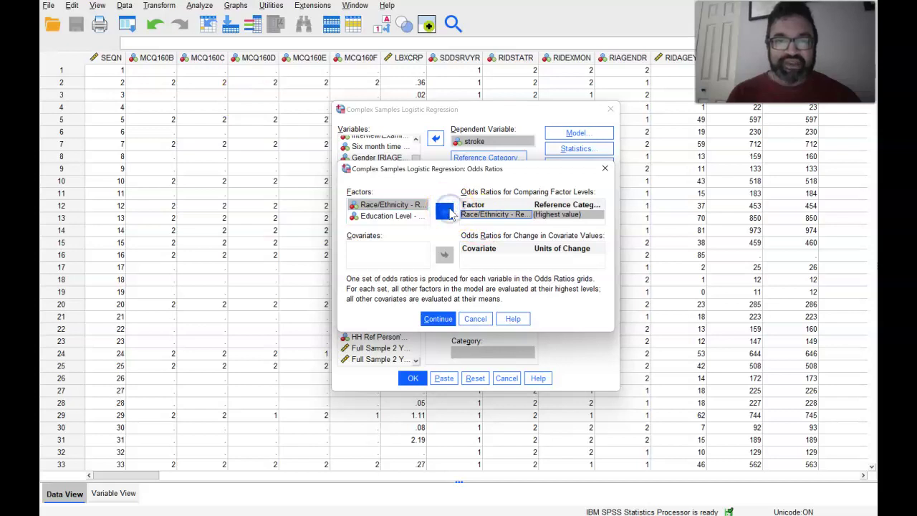
pyautogui.click(412, 216)
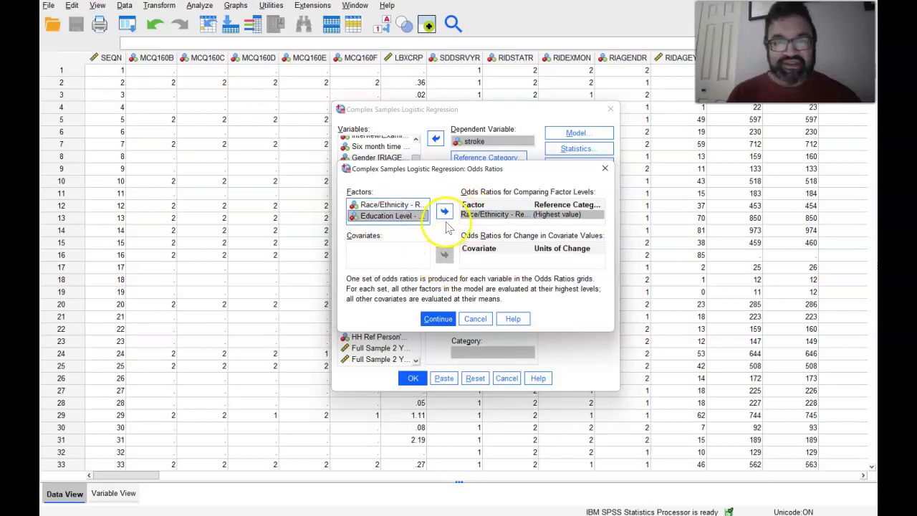
pyautogui.click(444, 211)
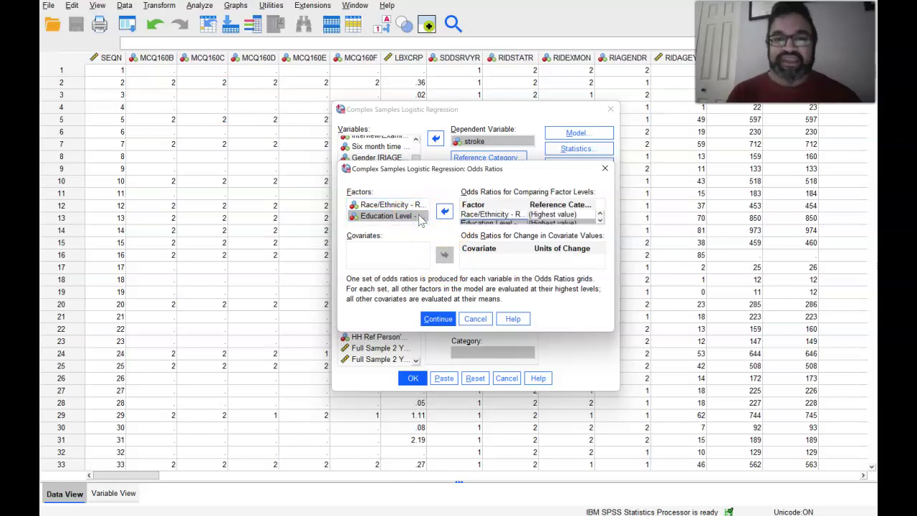
pyautogui.click(444, 211)
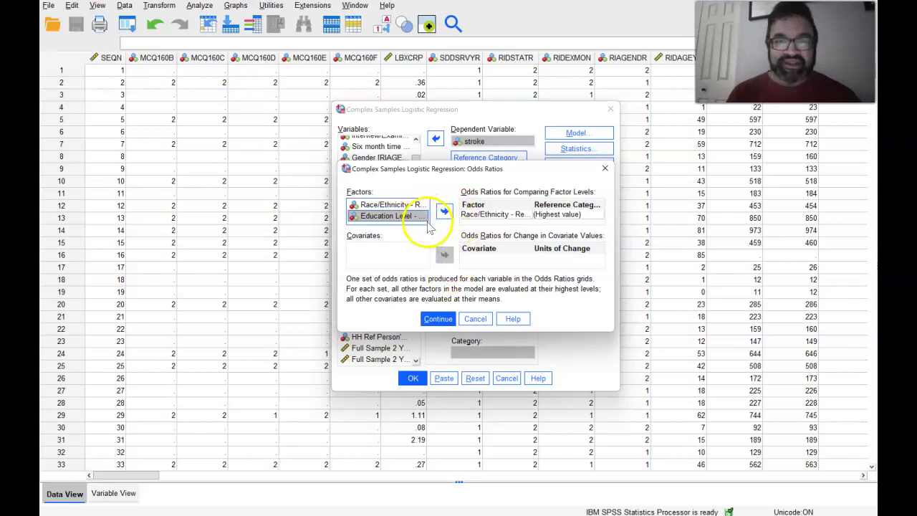
pyautogui.click(439, 319)
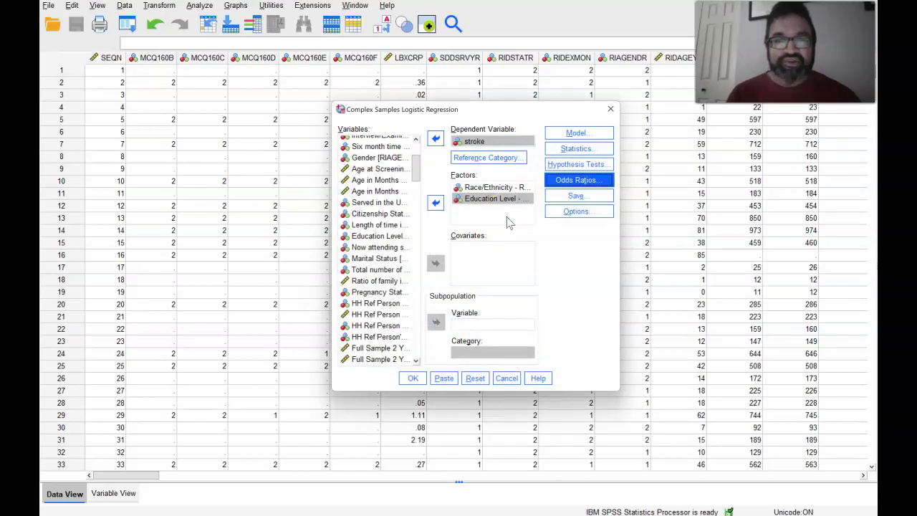
# Step: Move Education Level from Factors into Covariates
pyautogui.click(437, 203)
pyautogui.click(435, 263)
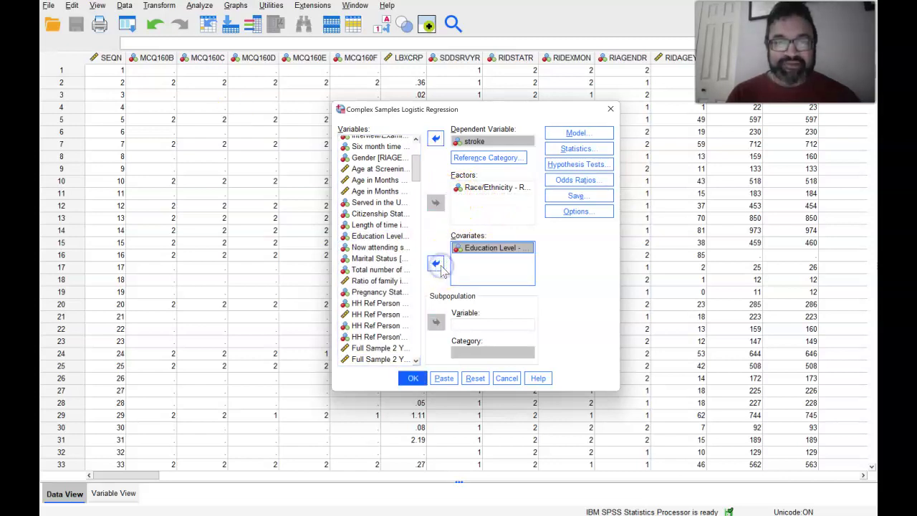
pyautogui.click(475, 250)
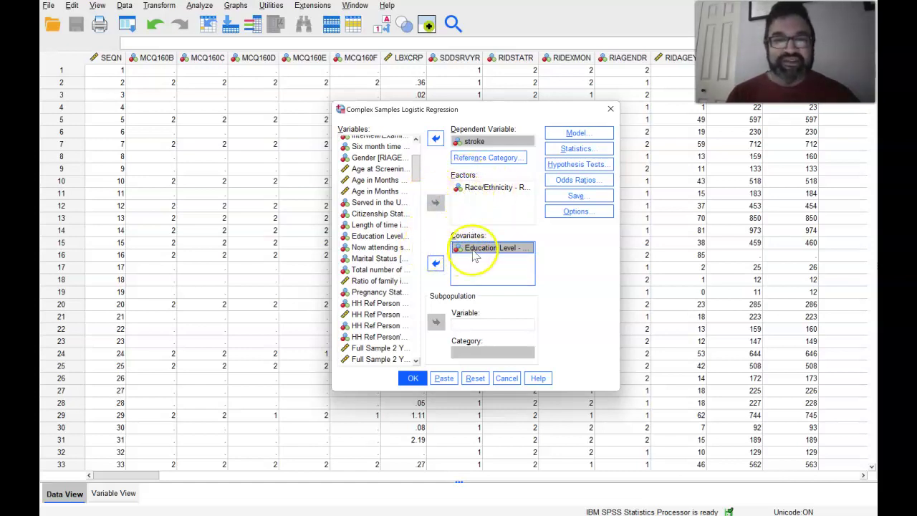
# Step: Define a custom model with RIDRETH1 as the only main effect and run the regression
pyautogui.click(574, 134)
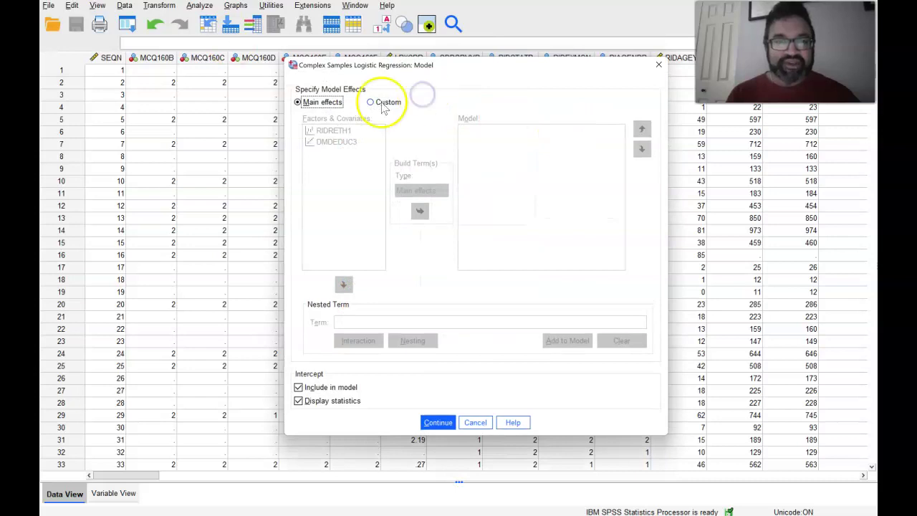
pyautogui.click(324, 132)
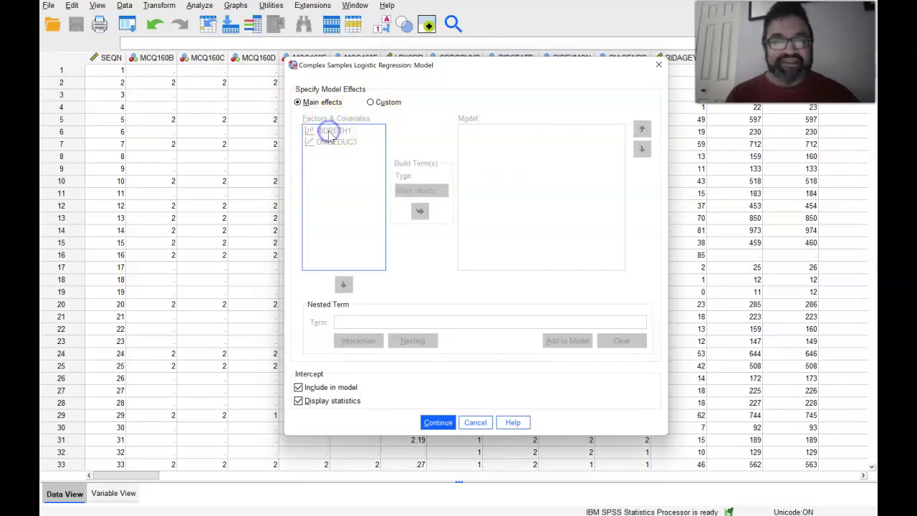
pyautogui.click(370, 103)
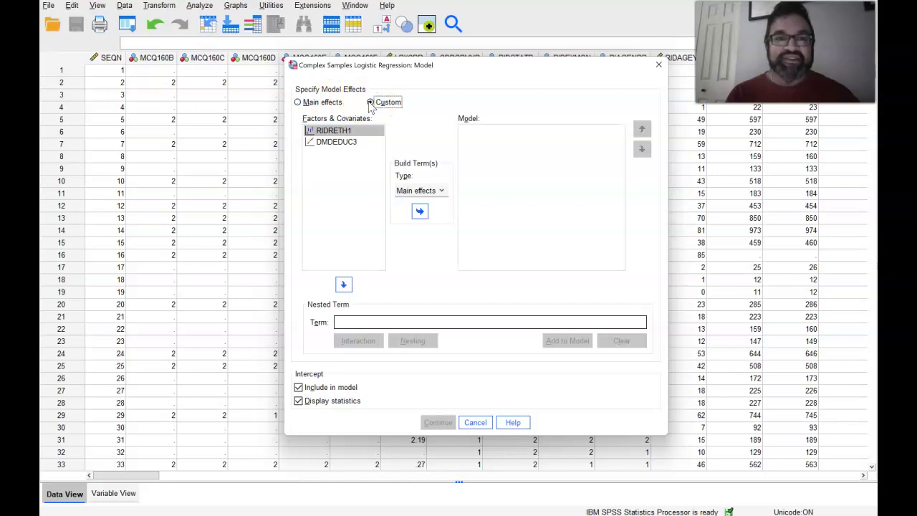
pyautogui.click(366, 129)
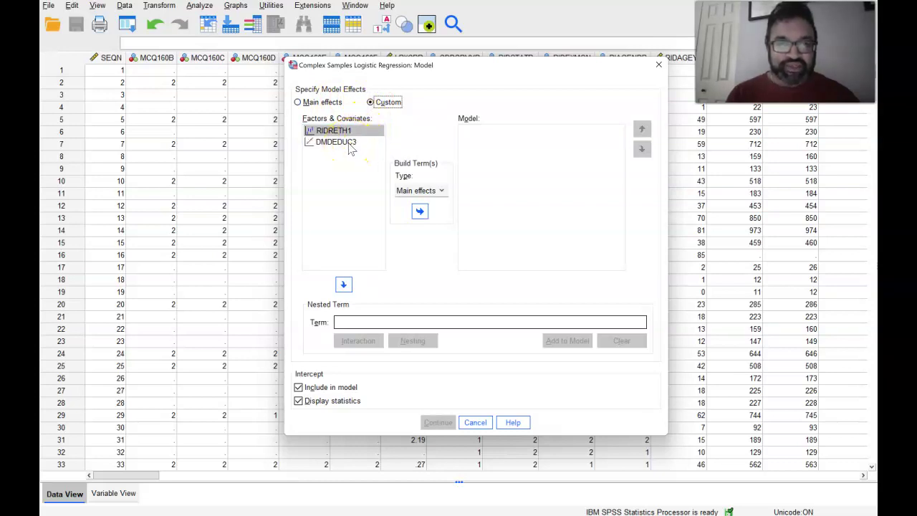
pyautogui.click(421, 212)
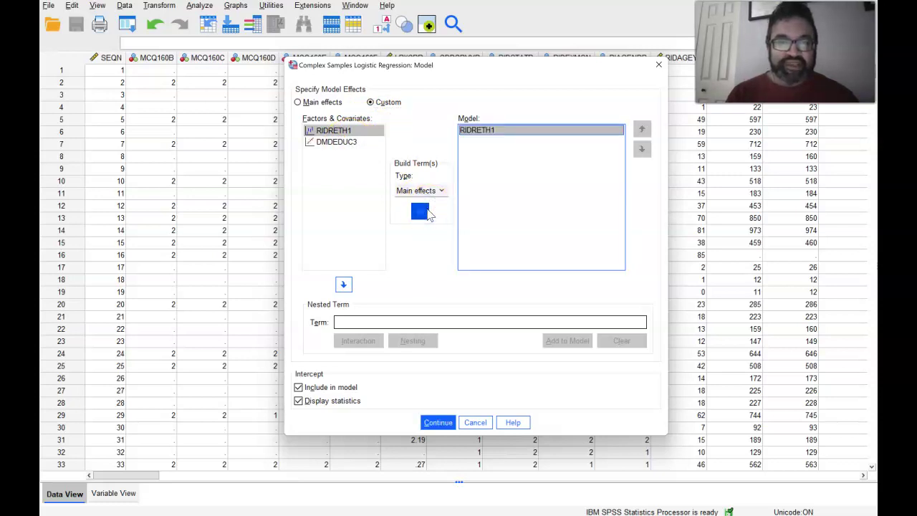
pyautogui.click(434, 418)
pyautogui.click(413, 378)
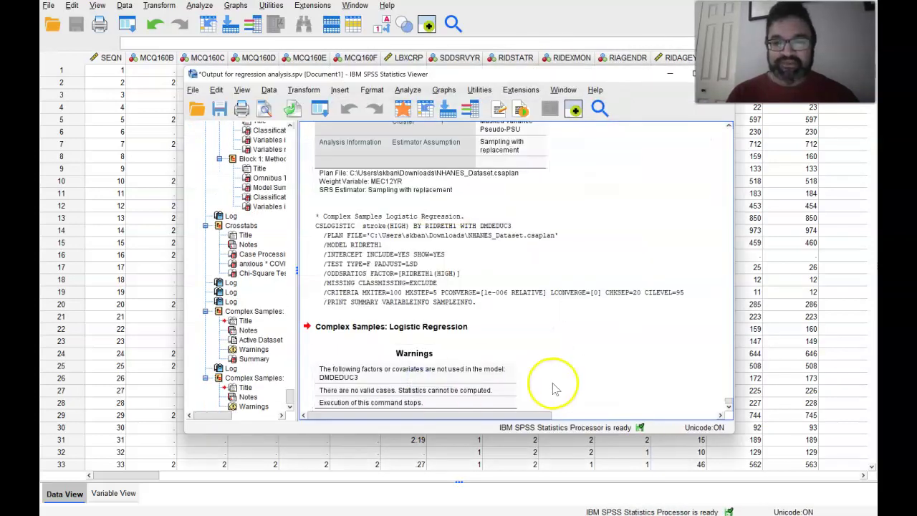
pyautogui.click(728, 405)
pyautogui.click(727, 406)
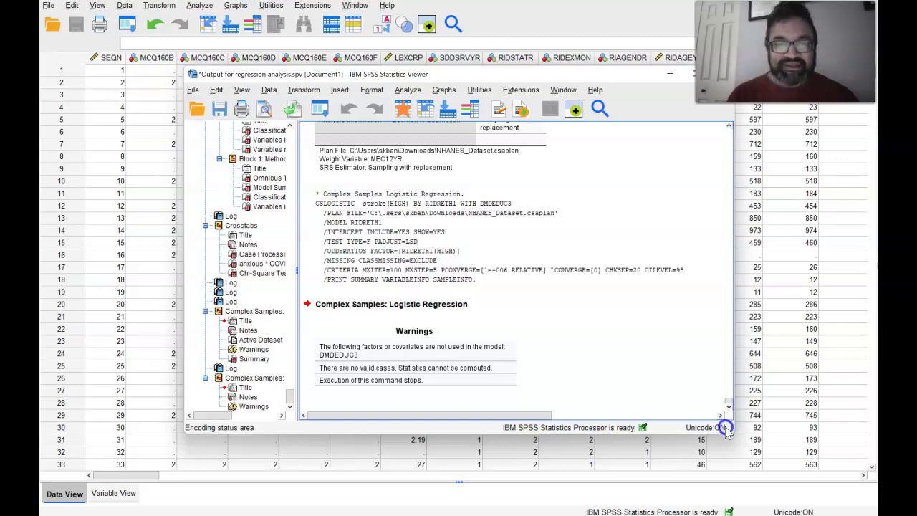
pyautogui.click(462, 362)
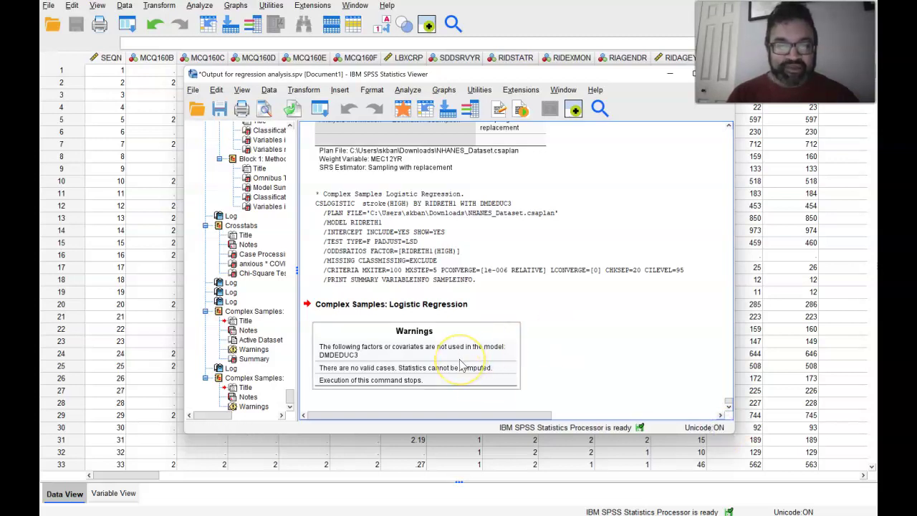
pyautogui.click(475, 385)
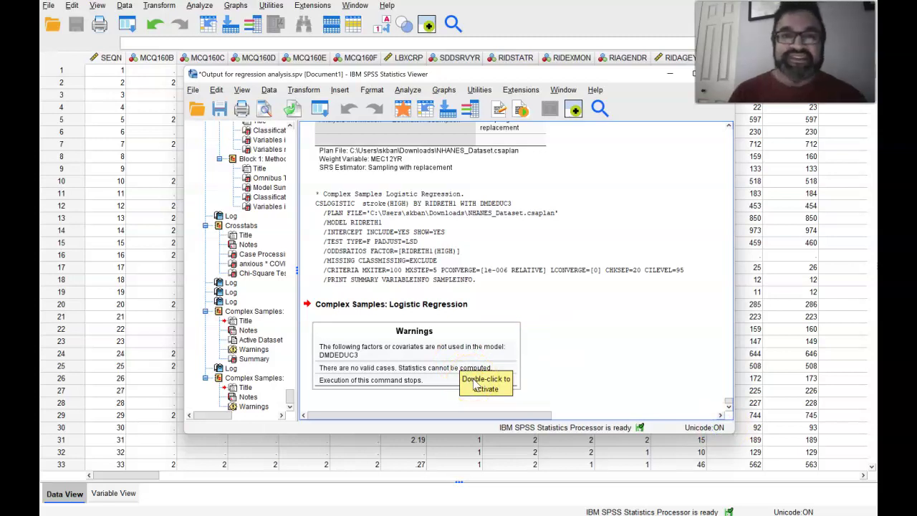